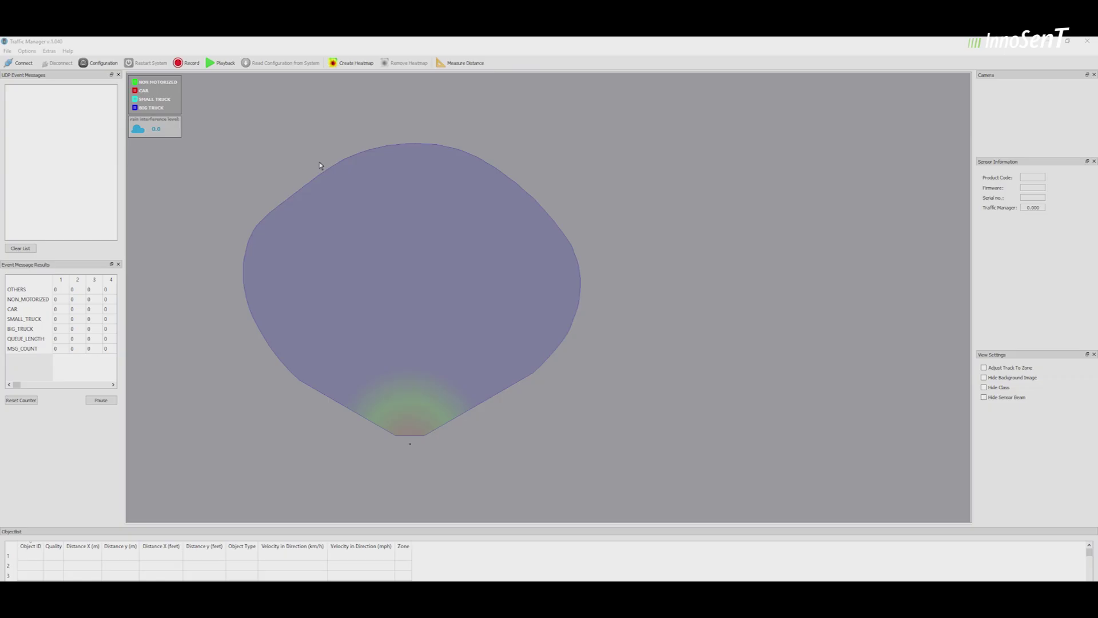
# - Open the configuration wizard's Background settings and launch the map viewer for capturing a background image
pyautogui.click(102, 64)
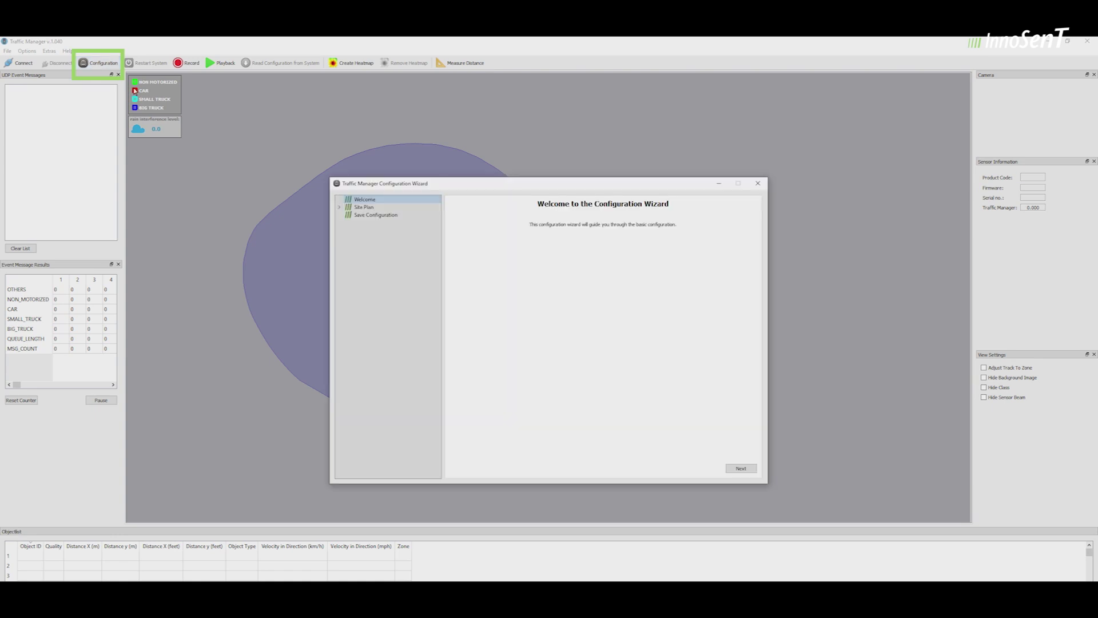
pyautogui.click(376, 215)
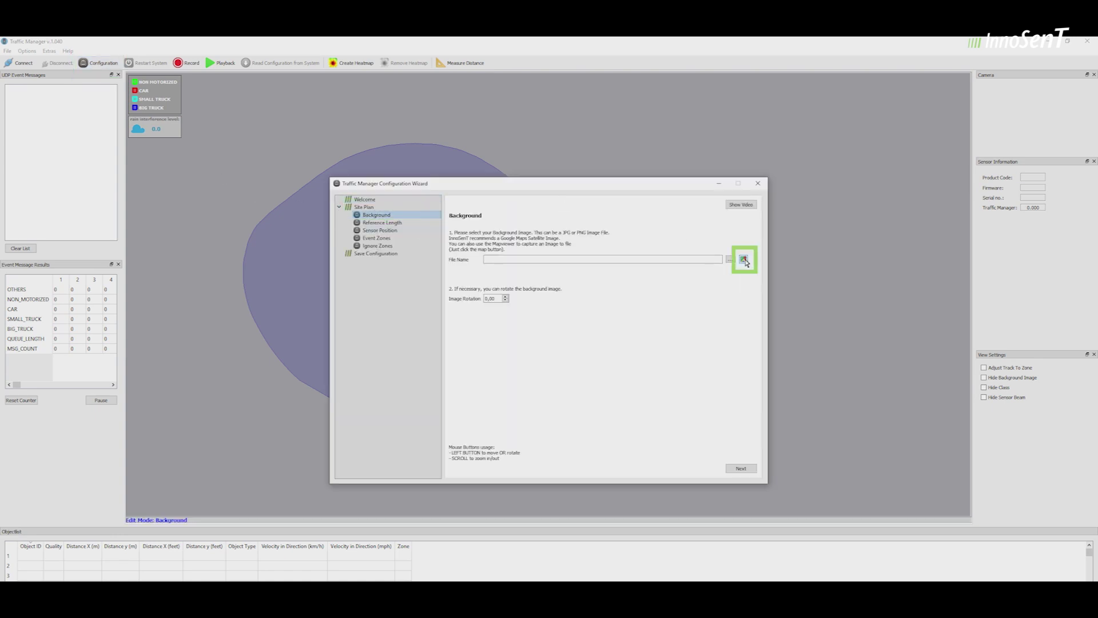
pyautogui.click(743, 258)
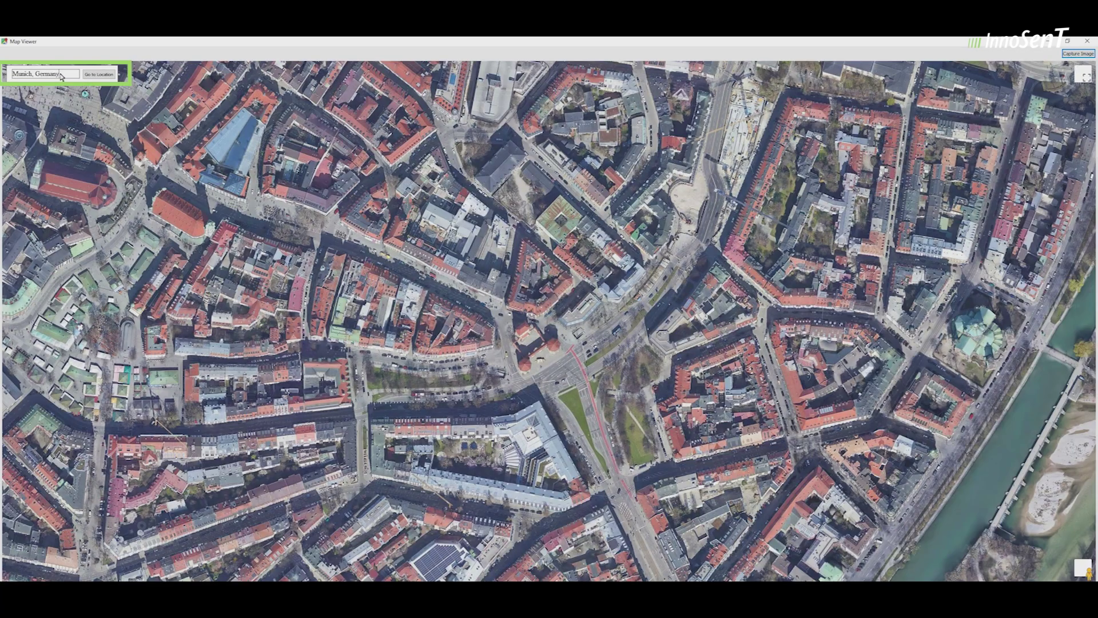
# - Find "Haßfurt Burgerking" in the map viewer and capture the satellite view of the nearby road junction as background image
pyautogui.moveTo(62, 75); pyautogui.dragTo(13, 74)
pyautogui.write('Haifa')
pyautogui.write('rt Burgerking')
pyautogui.press('Return')
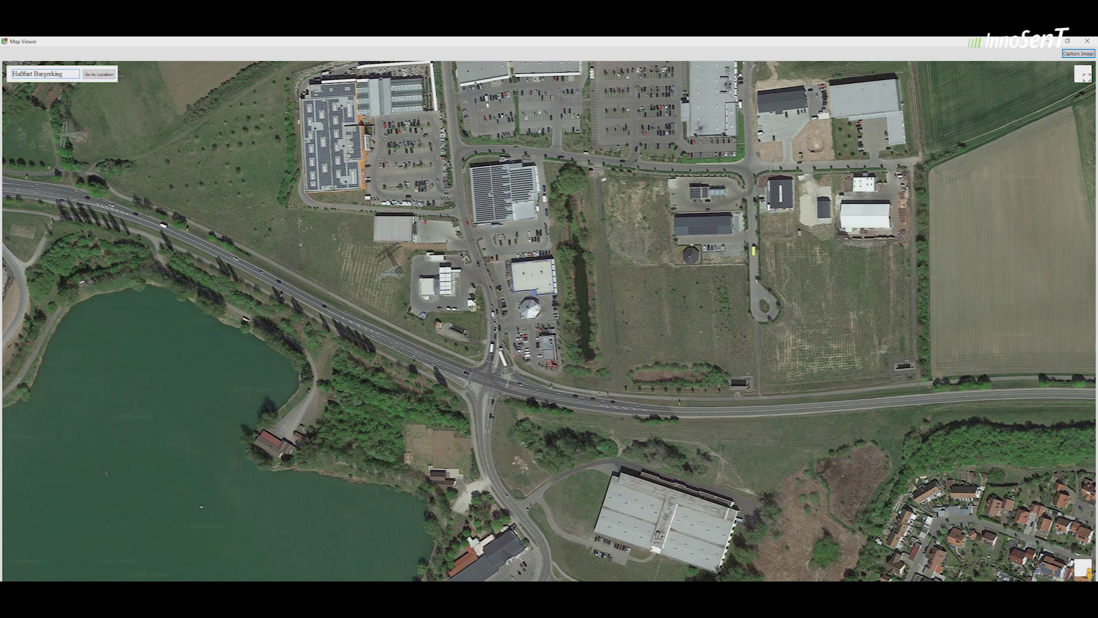
pyautogui.scroll(1, 549, 349)
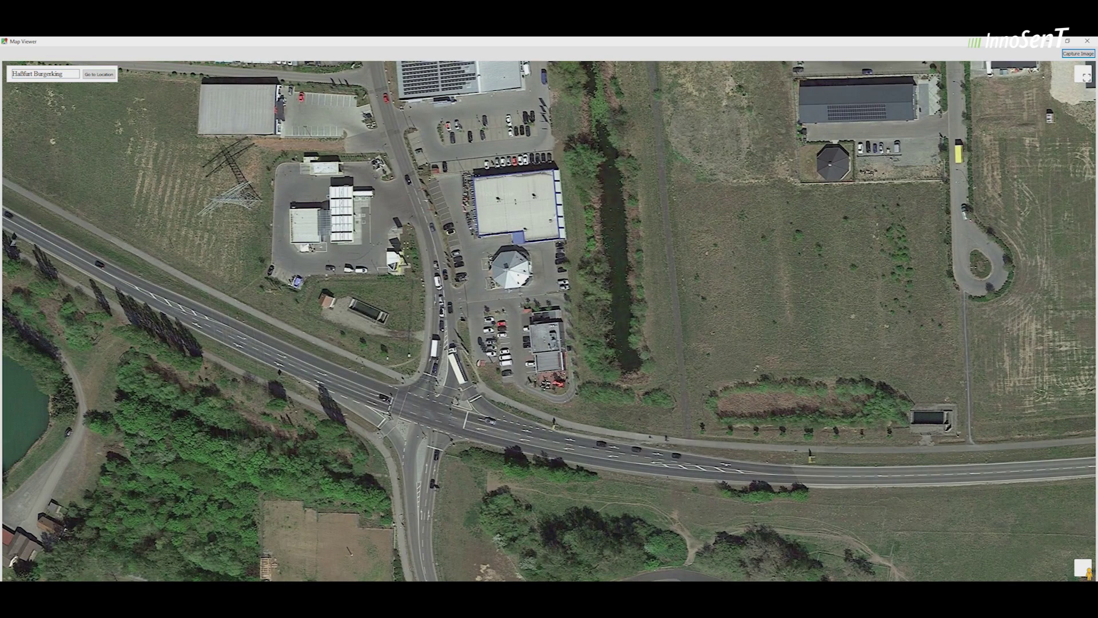
pyautogui.moveTo(402, 475); pyautogui.dragTo(645, 413)
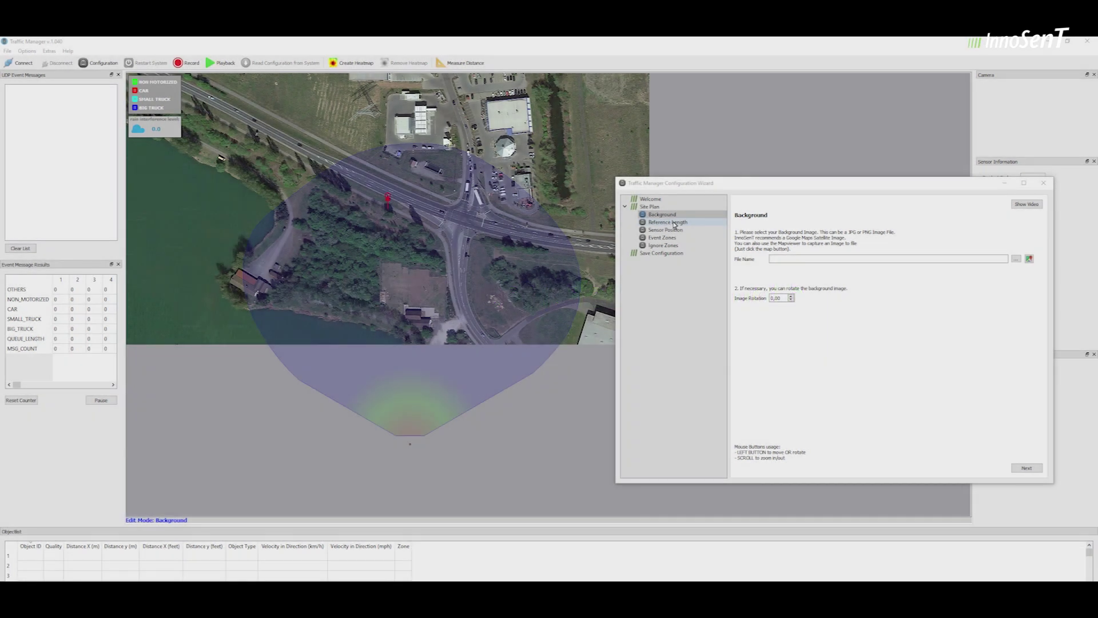
# - Add a reference line on the background map beside the road arm south of the junction
pyautogui.click(675, 224)
pyautogui.click(470, 251)
pyautogui.scroll(3, 470, 251)
pyautogui.scroll(2, 469, 254)
pyautogui.moveTo(444, 262); pyautogui.dragTo(218, 220)
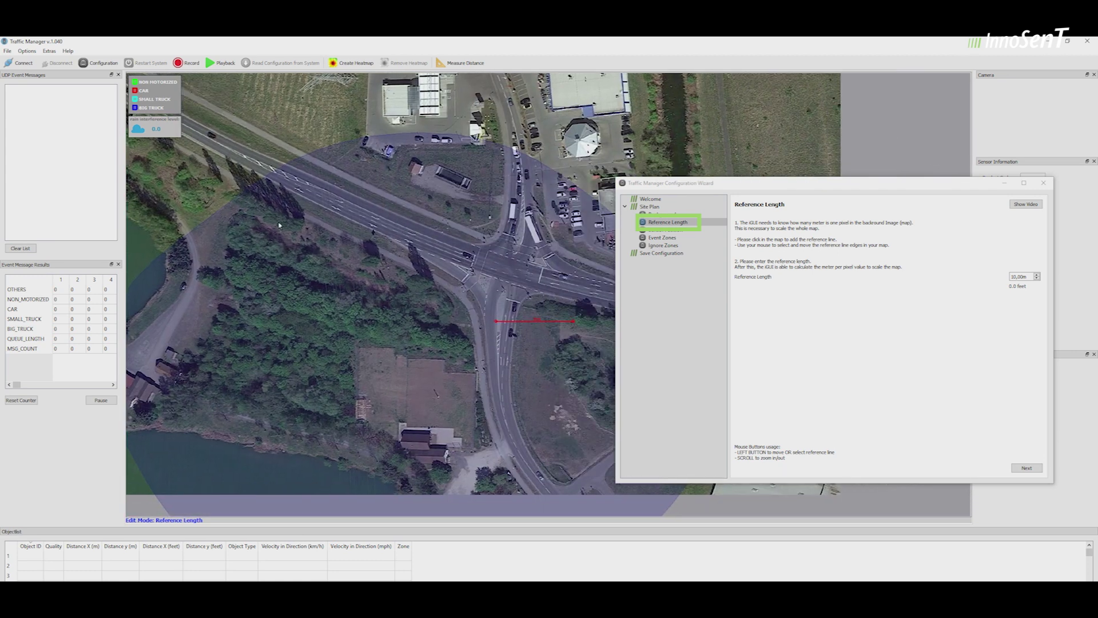
pyautogui.moveTo(534, 299); pyautogui.dragTo(408, 284)
pyautogui.scroll(2, 409, 282)
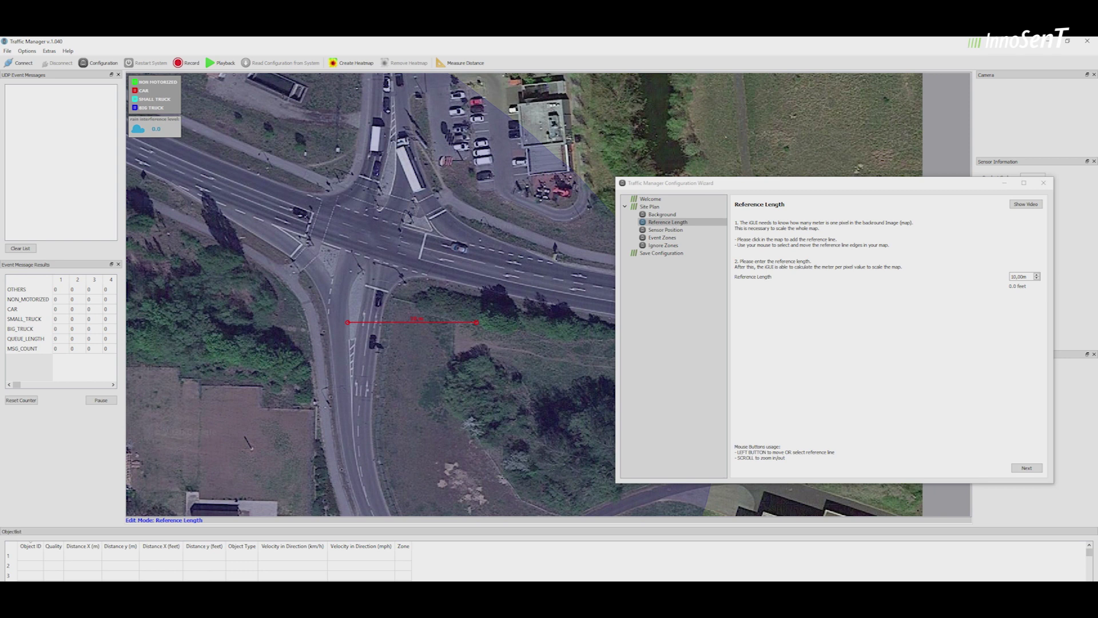
# - Align the reference line with the distance measured in Google Maps across the southern road arm and enter its real length
pyautogui.hotkey('alt', 'Tab')
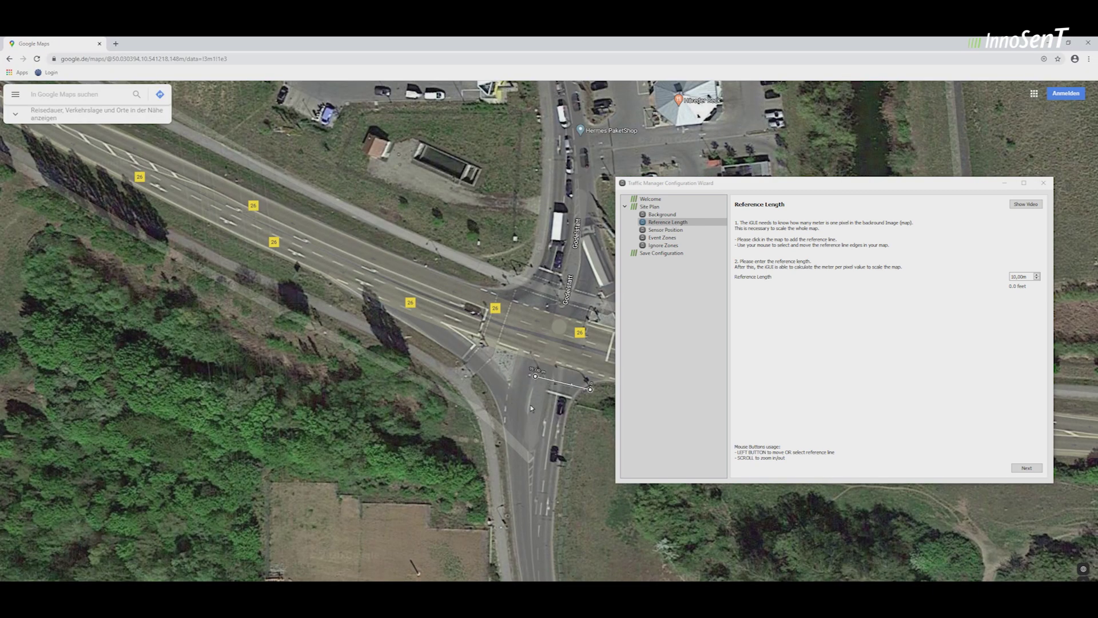
pyautogui.click(1052, 43)
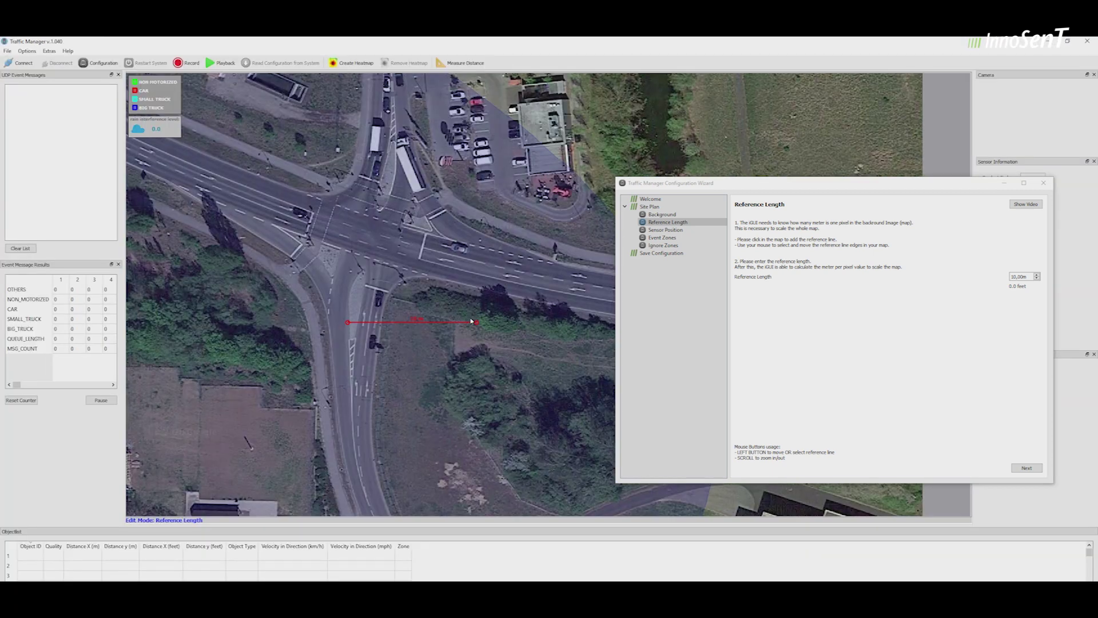
pyautogui.moveTo(475, 322); pyautogui.dragTo(406, 286)
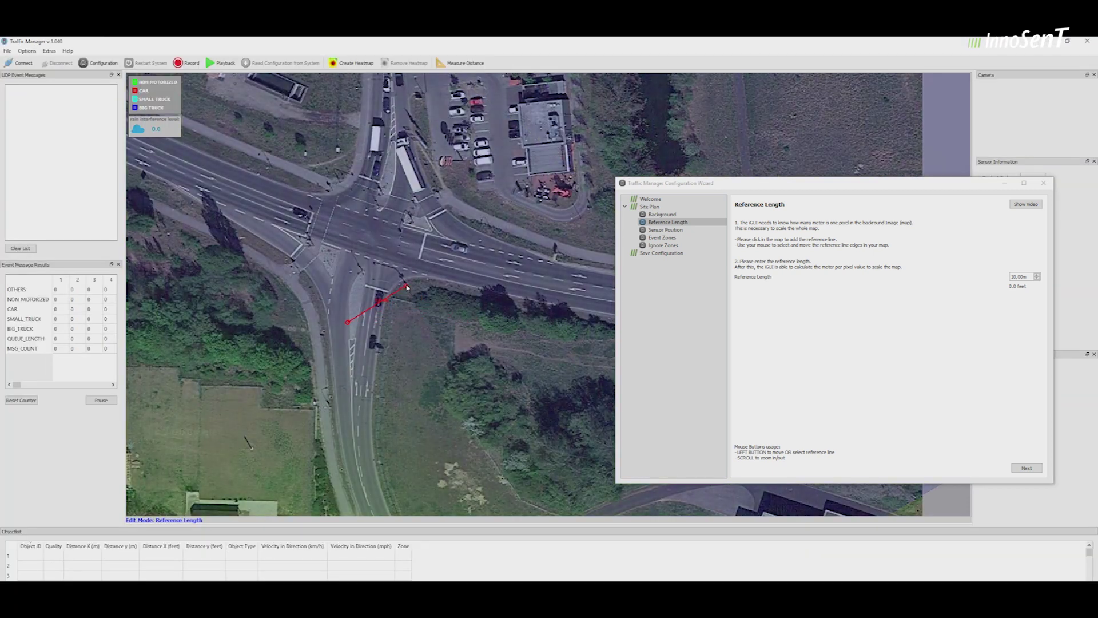
pyautogui.moveTo(349, 324); pyautogui.dragTo(357, 275)
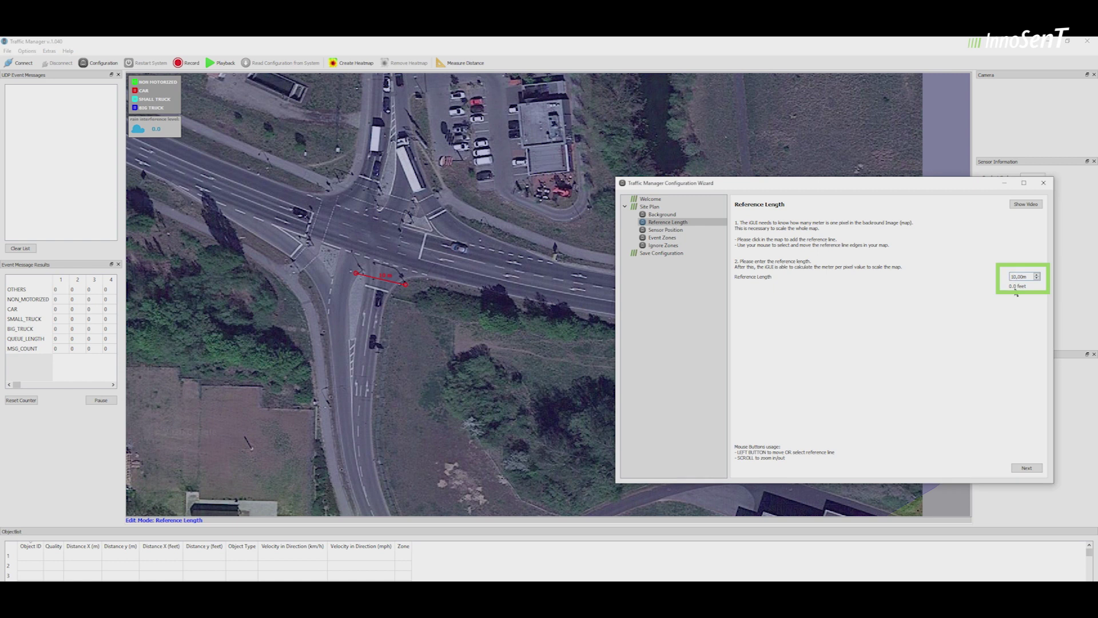
pyautogui.write('5')
pyautogui.press('Return')
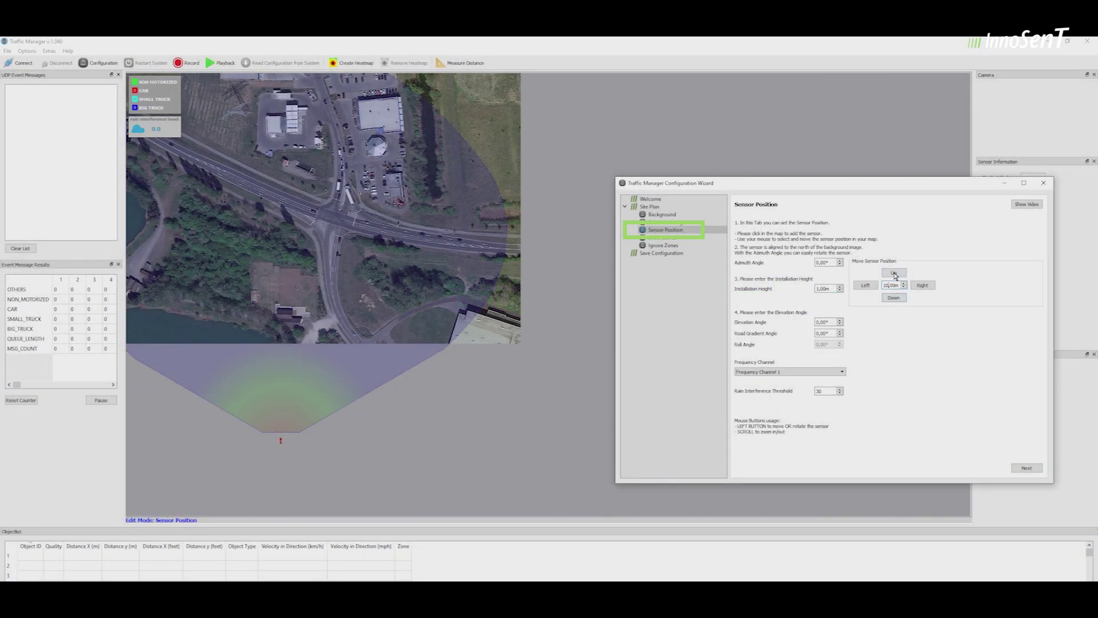
# - Move the sensor up and right in 10 m increments to the southeast corner of the junction
pyautogui.click(894, 273)
pyautogui.click(895, 275)
pyautogui.click(895, 274)
pyautogui.click(895, 275)
pyautogui.click(895, 274)
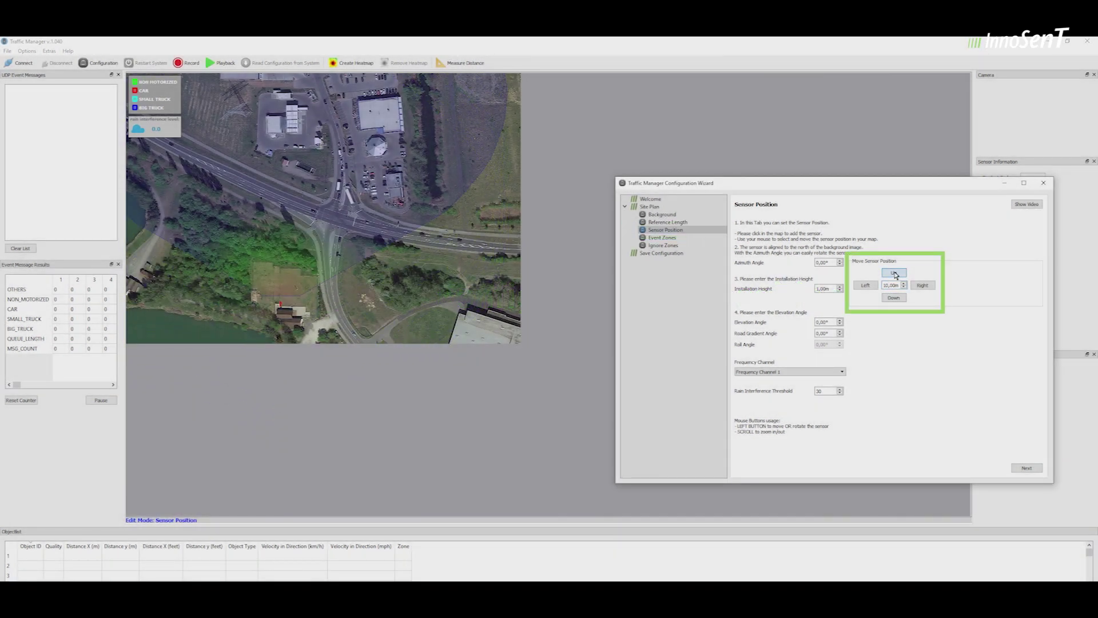
pyautogui.click(895, 274)
pyautogui.click(895, 274)
pyautogui.click(895, 275)
pyautogui.click(896, 275)
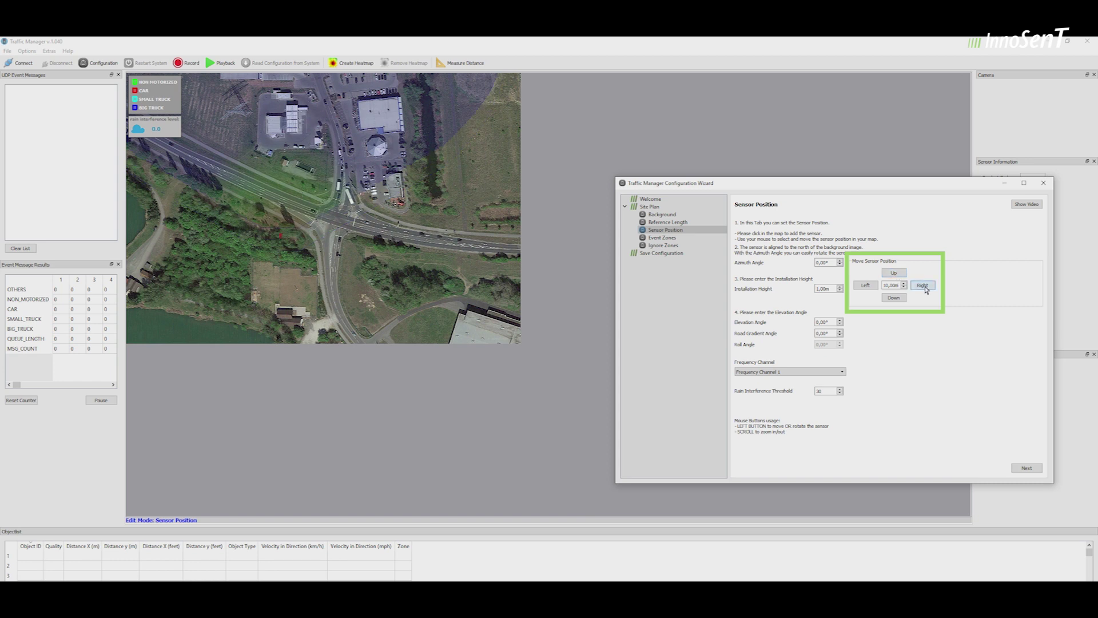
pyautogui.click(924, 288)
pyautogui.click(925, 289)
pyautogui.scroll(5, 402, 261)
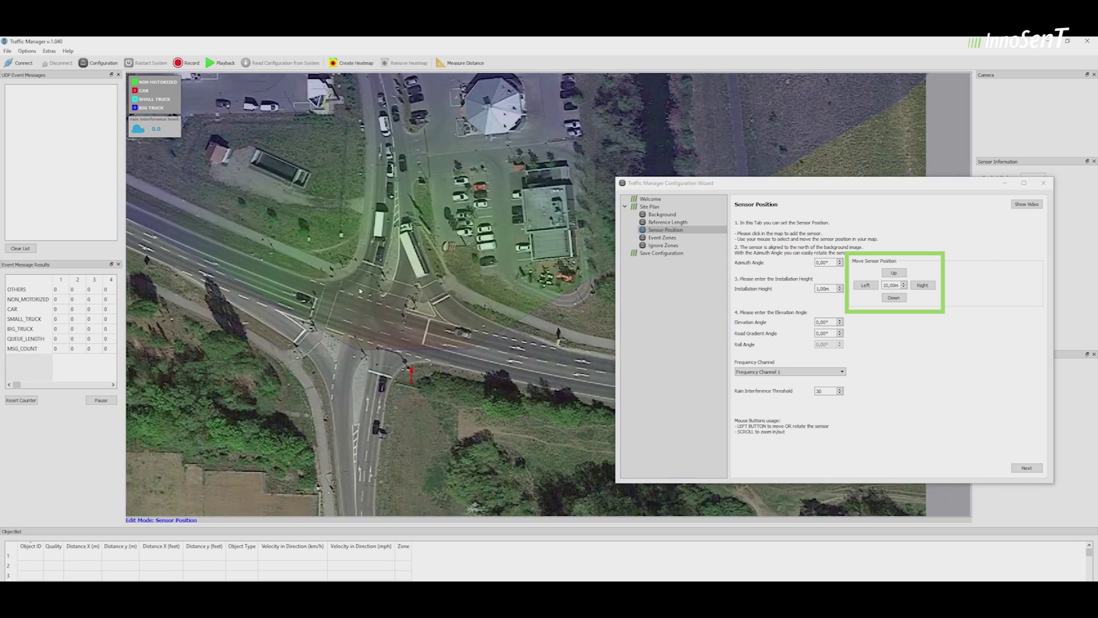
pyautogui.moveTo(360, 291); pyautogui.dragTo(331, 273)
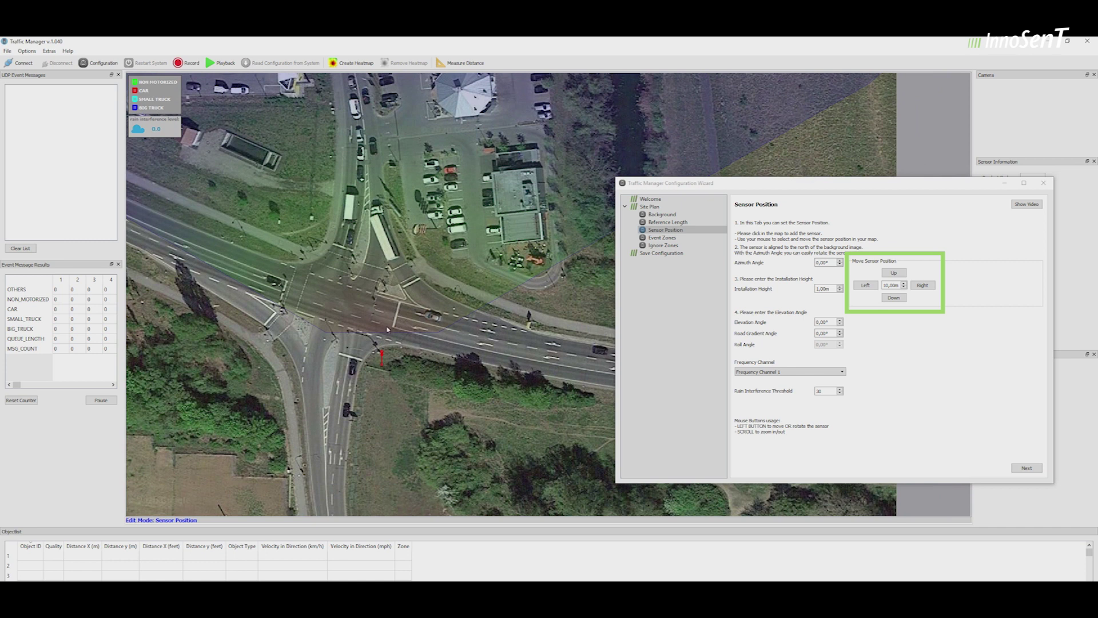
# - Fine-tune the sensor position upward and to the left at the junction corner, reducing the move increment to 0.30 m
pyautogui.click(887, 286)
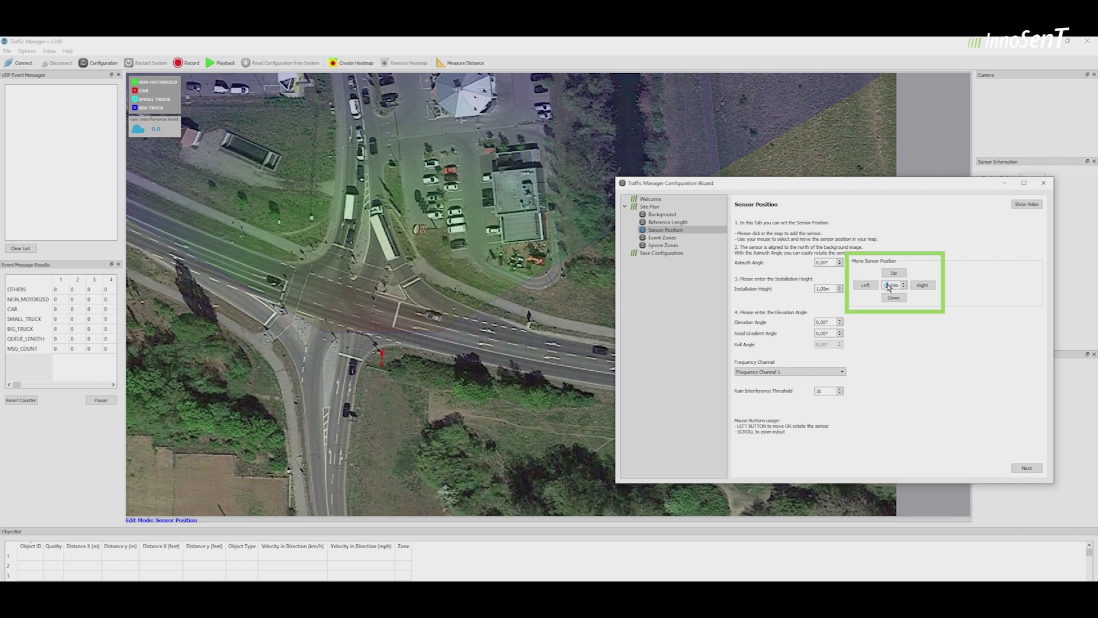
pyautogui.press('BackSpace')
pyautogui.click(891, 276)
pyautogui.click(891, 274)
pyautogui.click(892, 274)
pyautogui.click(890, 274)
pyautogui.moveTo(887, 285); pyautogui.dragTo(891, 285)
pyautogui.write('0')
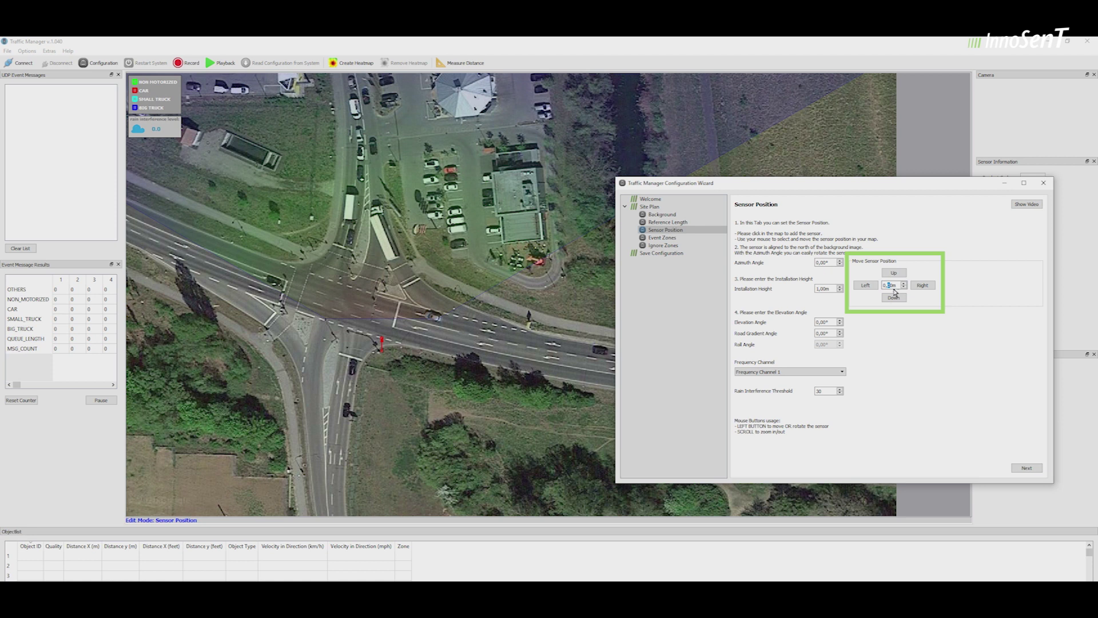
pyautogui.click(866, 285)
# - Set the sensor's azimuth angle to 60° and open the installation height for editing
pyautogui.click(818, 264)
pyautogui.write('6')
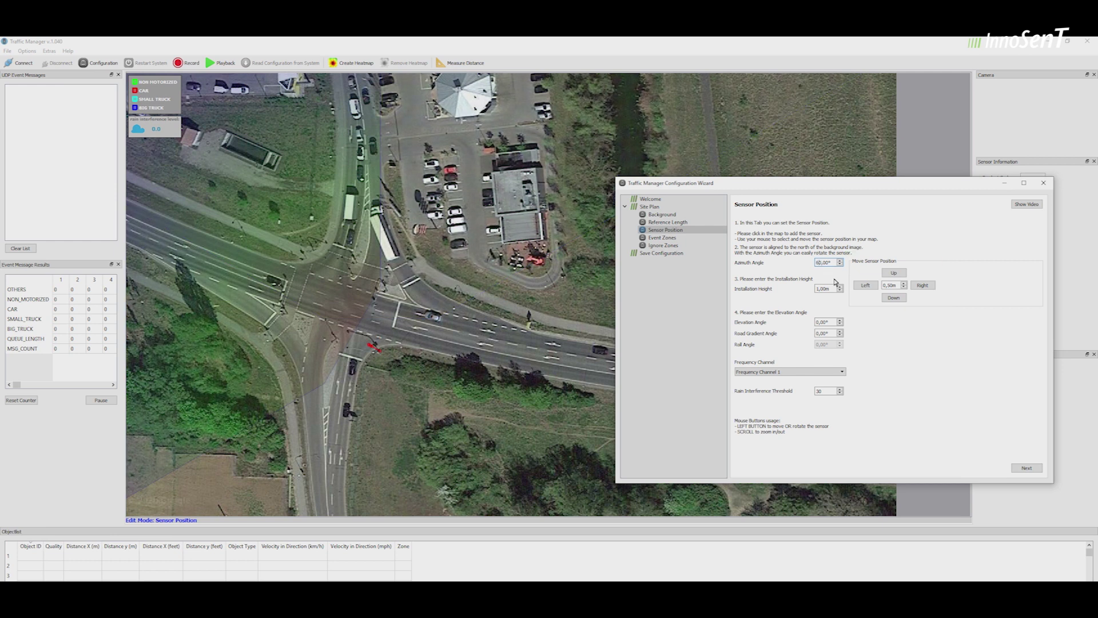
pyautogui.click(818, 288)
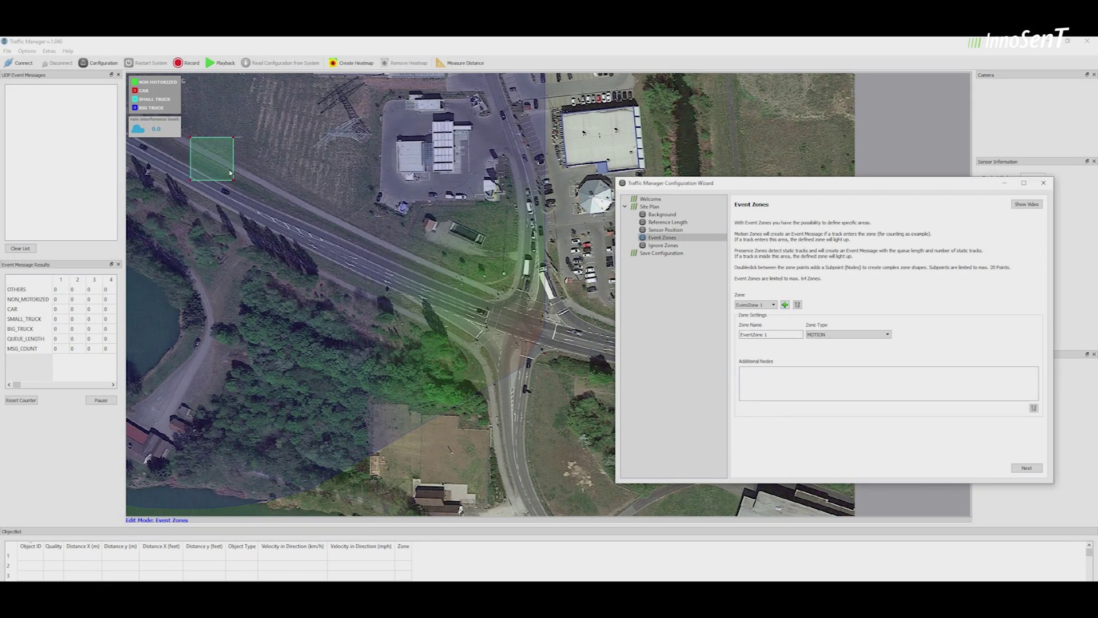
# - Place the first event zone on the western approach as a PRESENCE zone and fit its corners to the lane before the stop line
pyautogui.moveTo(231, 173); pyautogui.dragTo(475, 311)
pyautogui.click(847, 336)
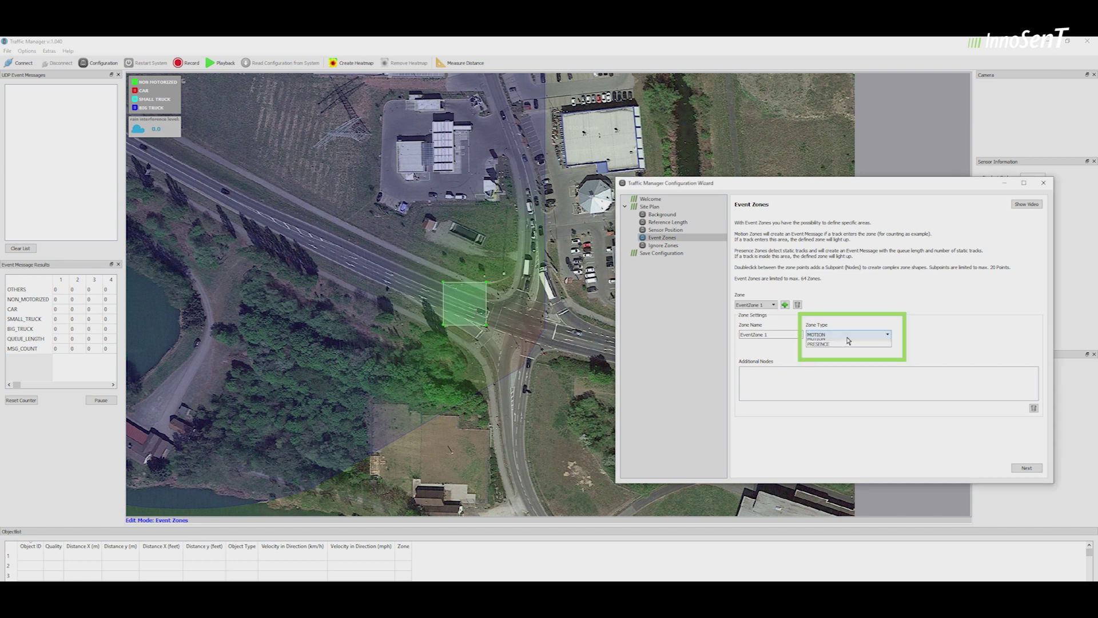
pyautogui.click(846, 344)
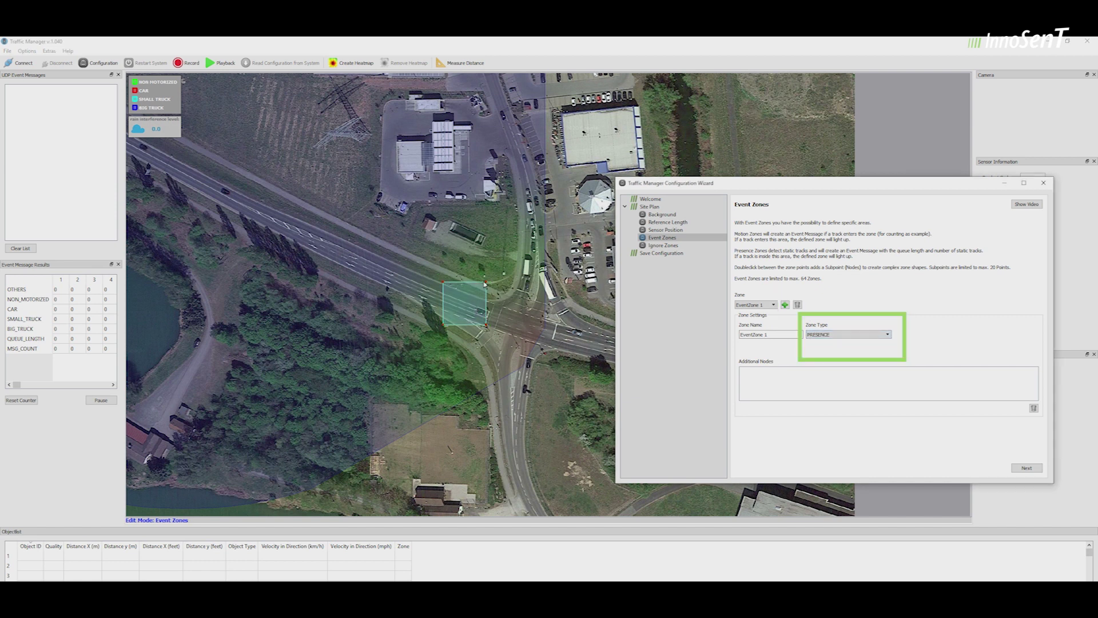
pyautogui.moveTo(486, 283); pyautogui.dragTo(487, 322)
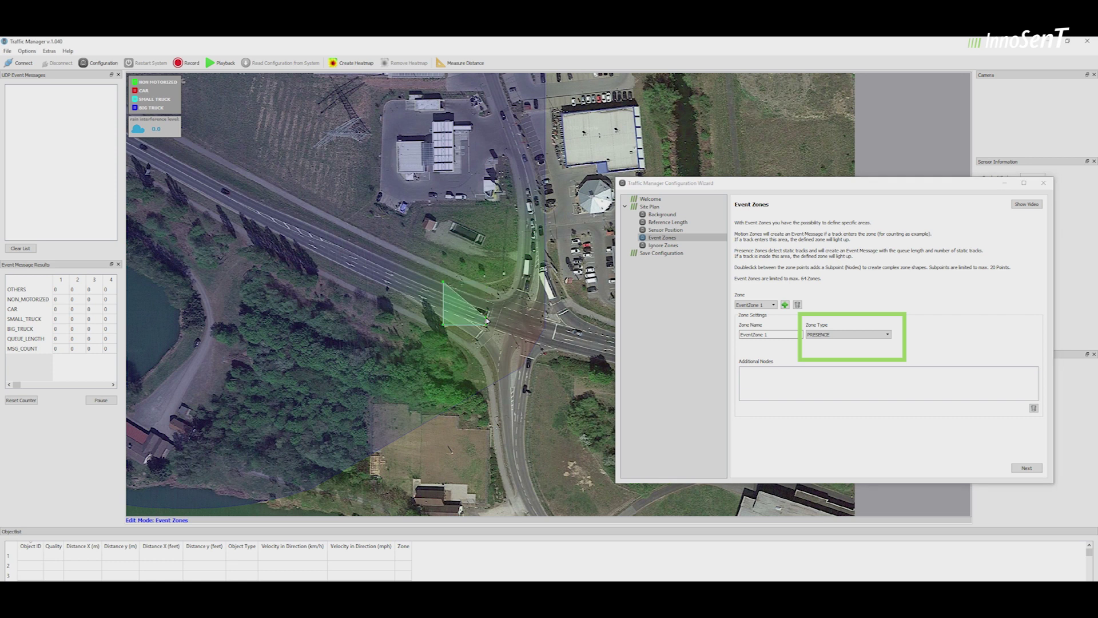
pyautogui.moveTo(445, 284); pyautogui.dragTo(403, 286)
pyautogui.moveTo(444, 327); pyautogui.dragTo(402, 293)
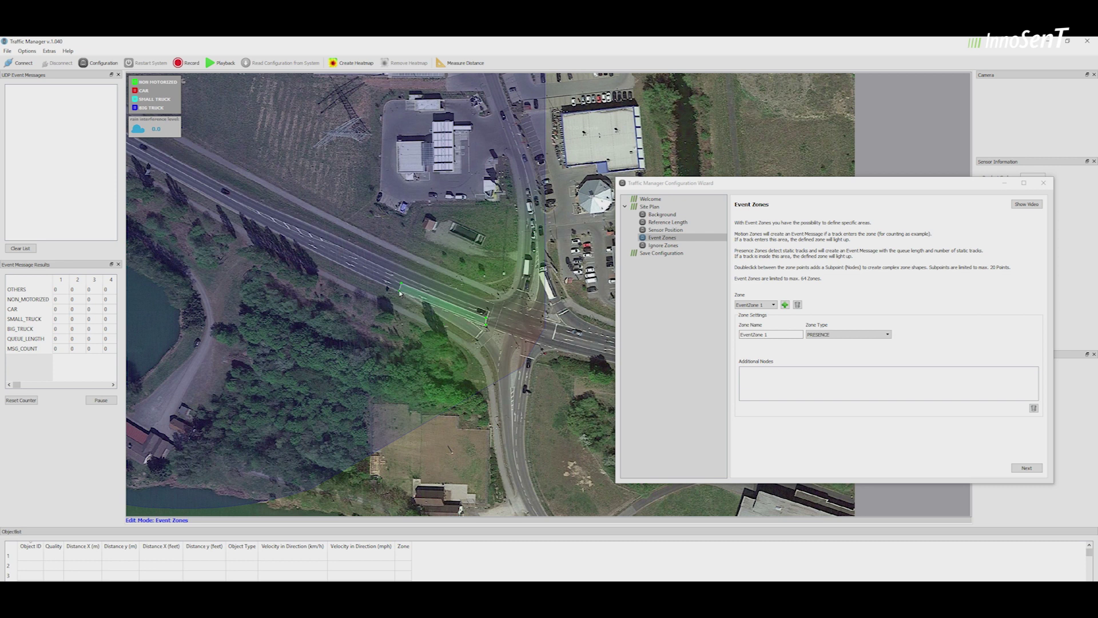
# - Add a second event zone of type PRESENCE and fit its corners to the lane alongside the first zone
pyautogui.click(784, 304)
pyautogui.click(820, 335)
pyautogui.click(819, 347)
pyautogui.moveTo(211, 169); pyautogui.dragTo(490, 315)
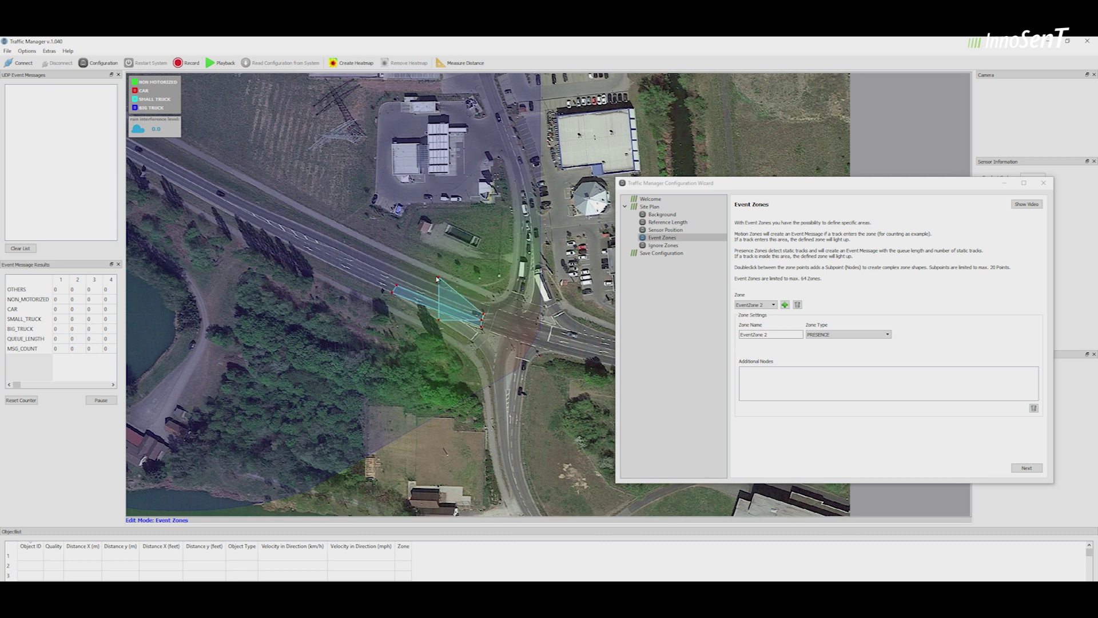
pyautogui.moveTo(437, 280); pyautogui.dragTo(402, 282)
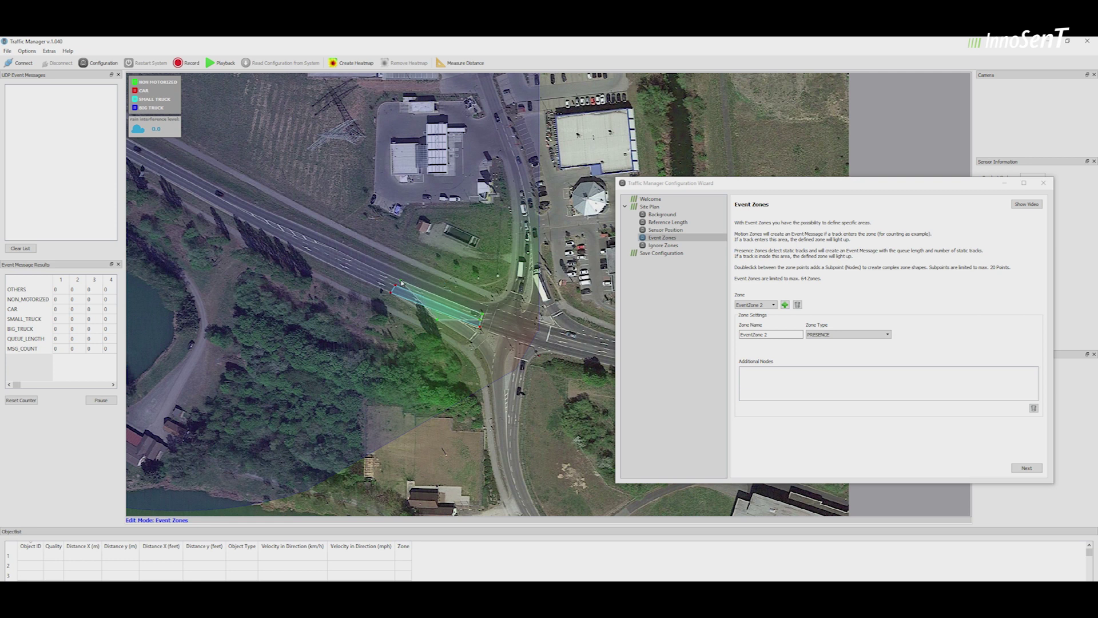
pyautogui.moveTo(437, 321); pyautogui.dragTo(368, 268)
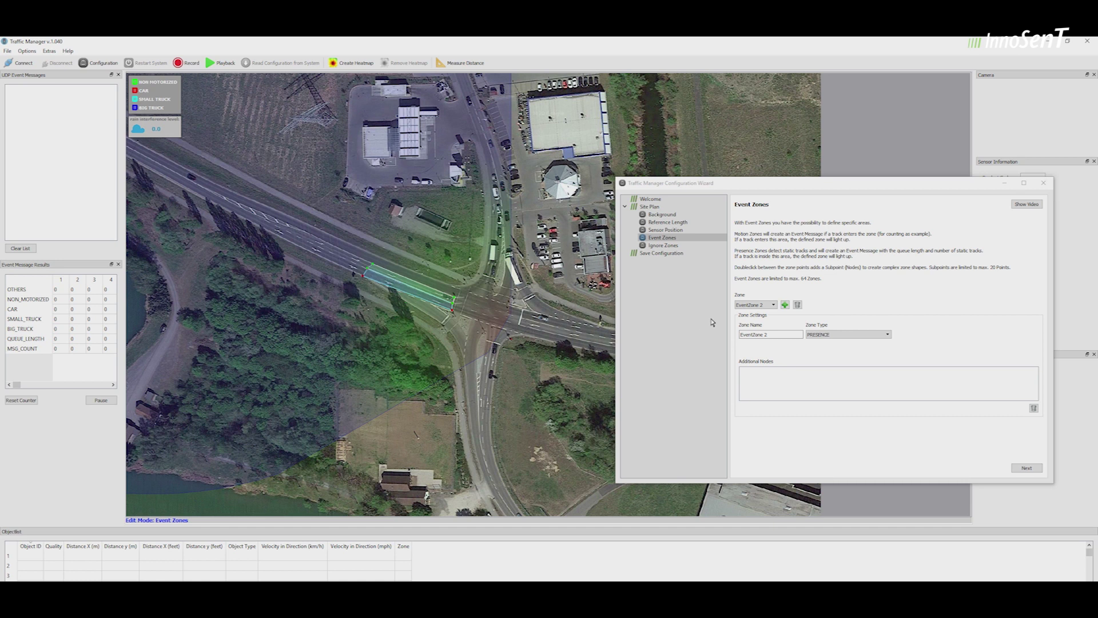
# - Add a third event zone of type MOTION and shape it into a small area on the western approach behind the presence zones
pyautogui.click(785, 304)
pyautogui.moveTo(229, 150); pyautogui.dragTo(347, 263)
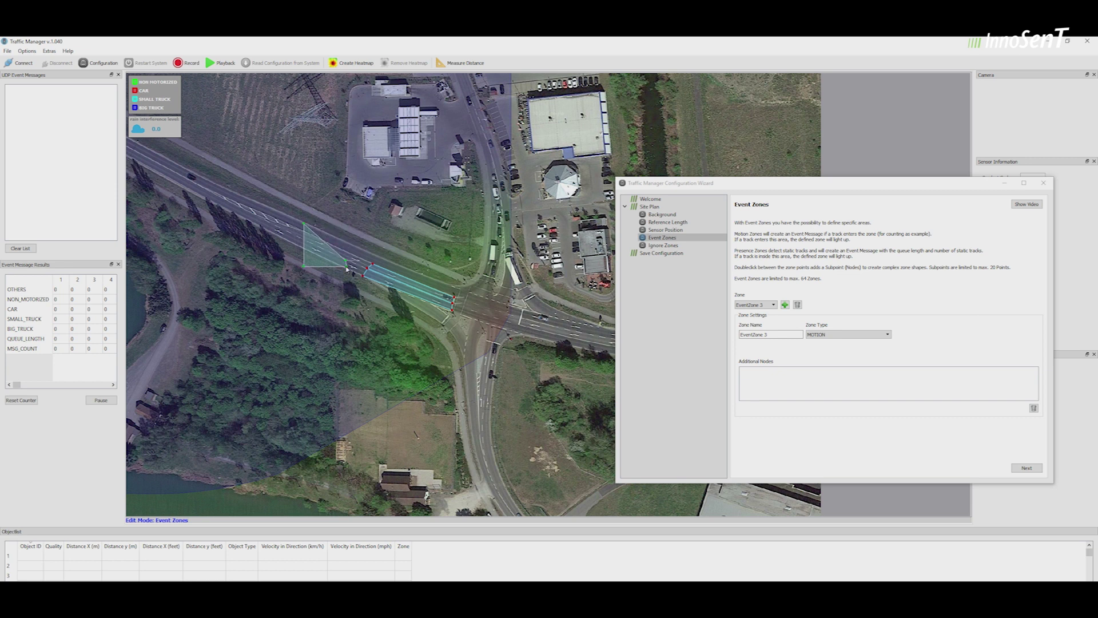
pyautogui.moveTo(305, 268); pyautogui.dragTo(336, 265)
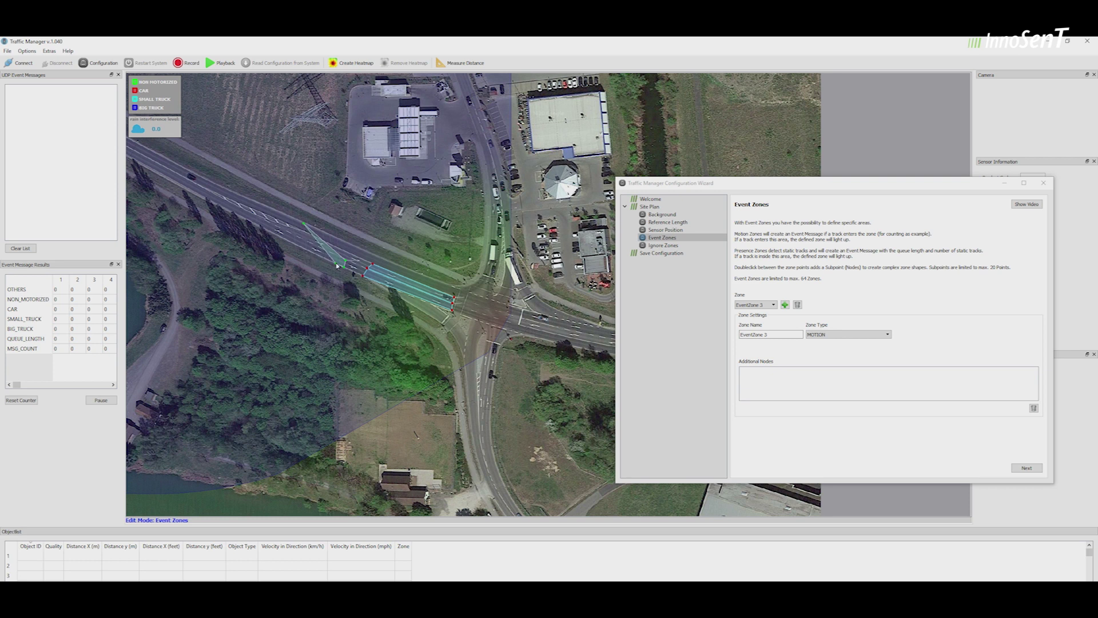
pyautogui.moveTo(309, 226); pyautogui.dragTo(338, 257)
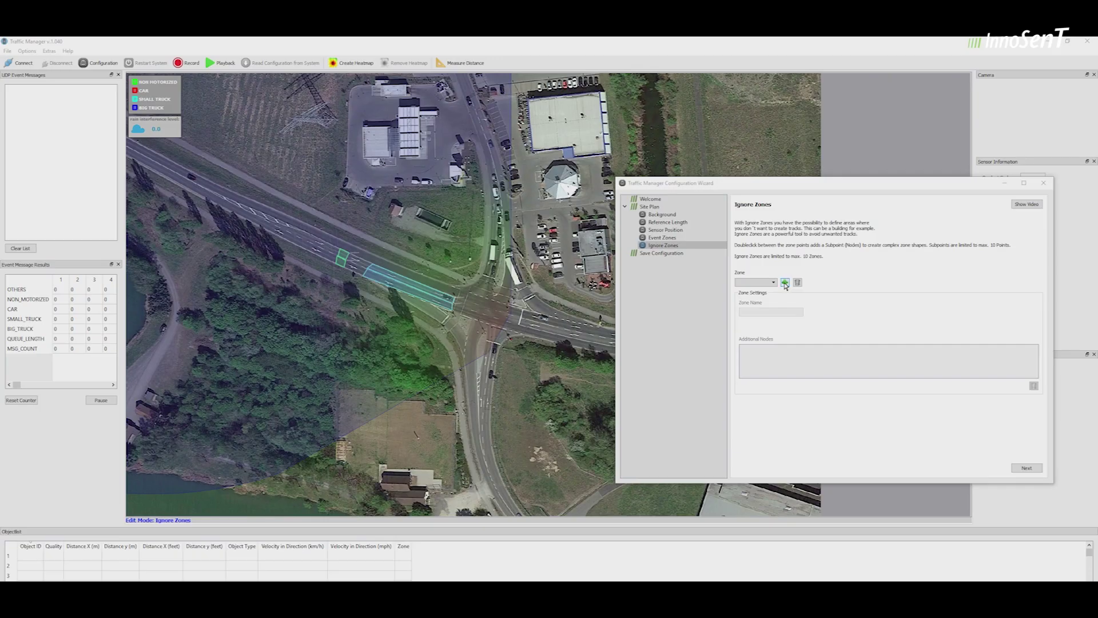
# - Add an ignore zone over the field and buildings northwest of the junction, with an extra node on its eastern edge
pyautogui.click(785, 283)
pyautogui.moveTo(231, 172); pyautogui.dragTo(245, 198)
pyautogui.moveTo(422, 241); pyautogui.dragTo(283, 82)
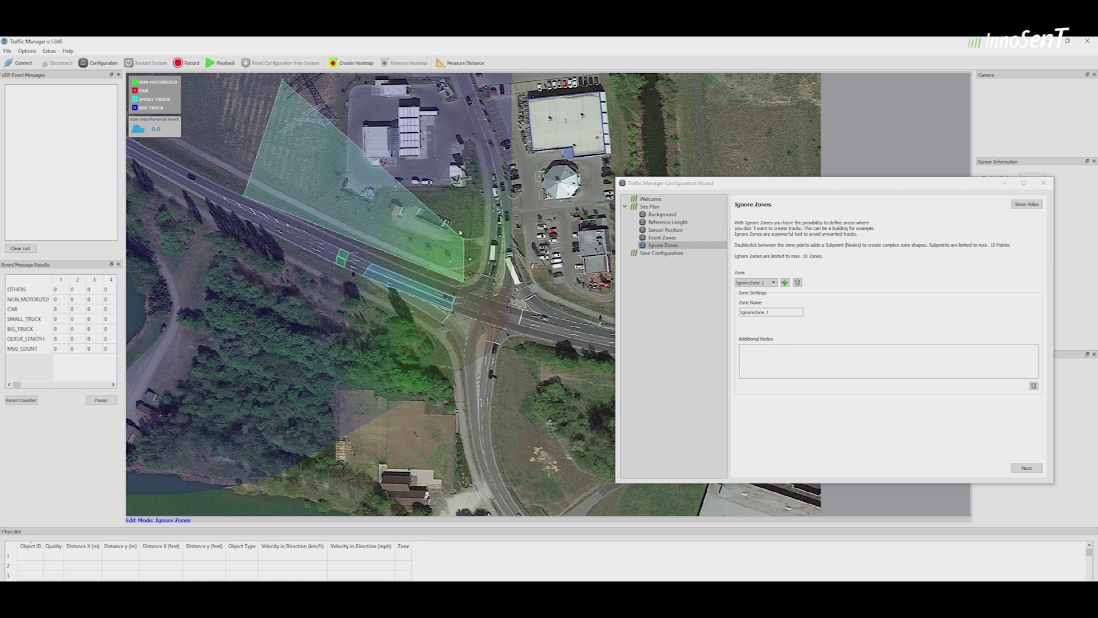
pyautogui.moveTo(464, 242); pyautogui.dragTo(481, 171)
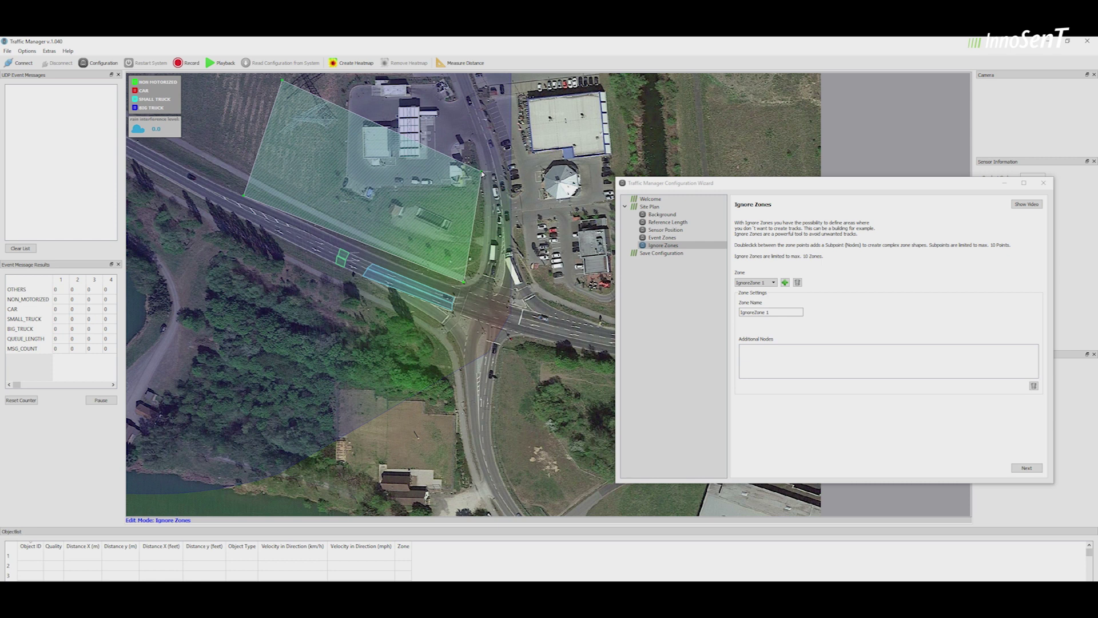
pyautogui.doubleClick(477, 205)
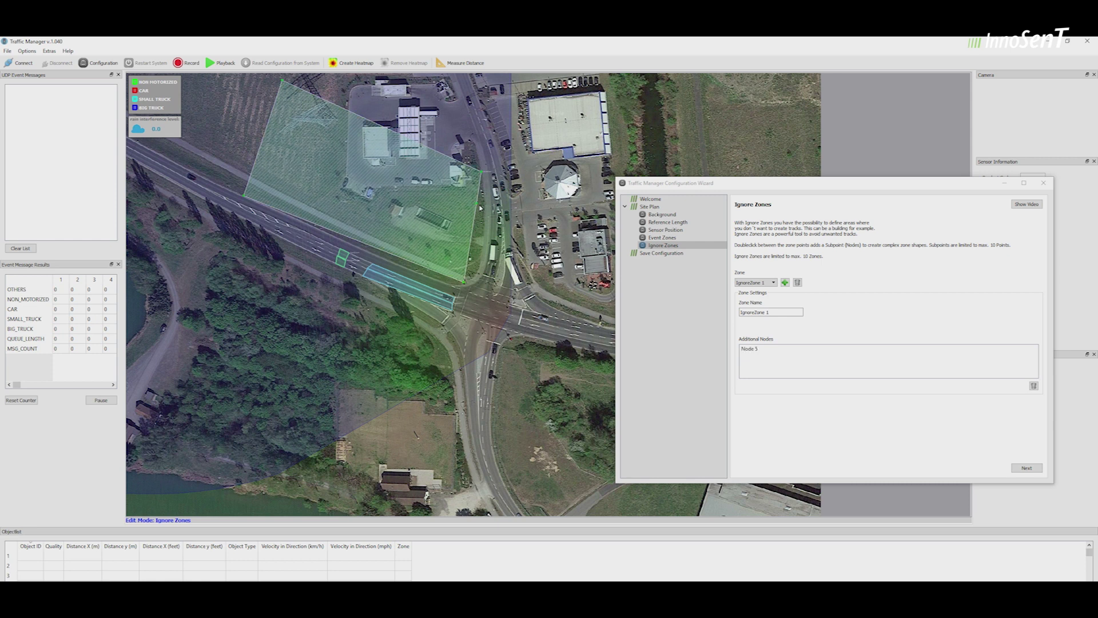